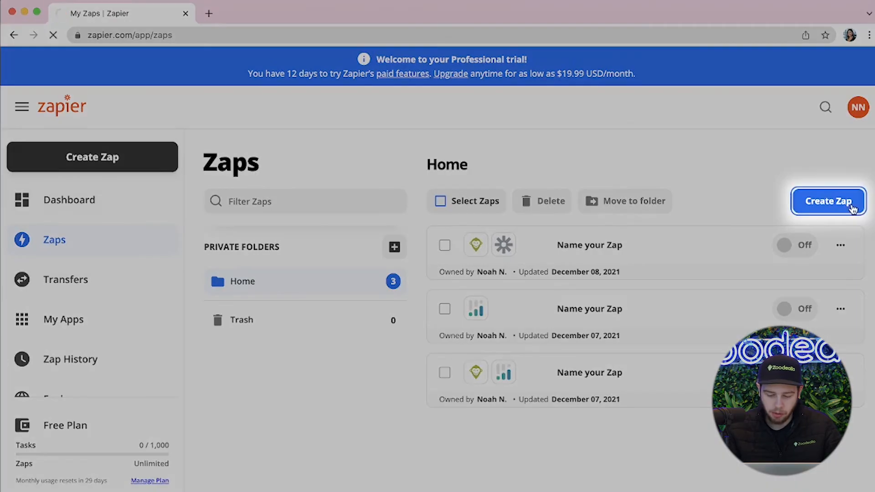
- Create a new Zap and choose Zoodealio as its trigger app
{"action": "left_click", "coordinate": [853, 206]}
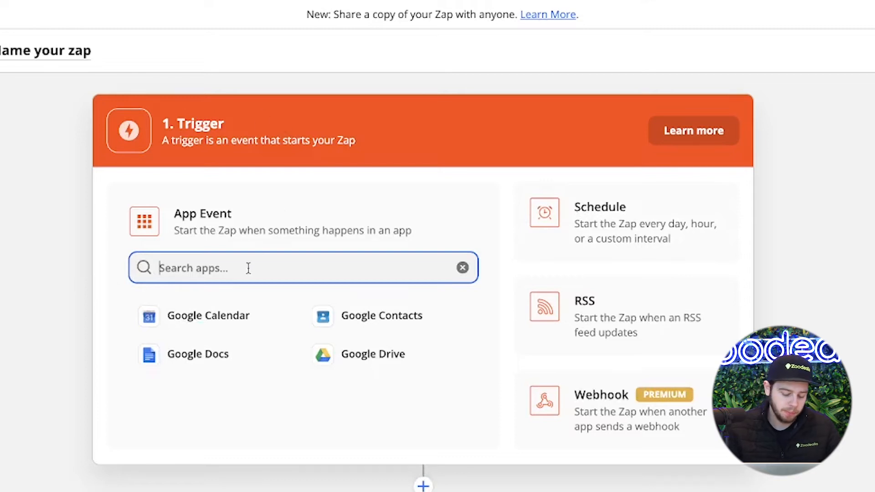
{"action": "type", "text": "Zoodealio"}
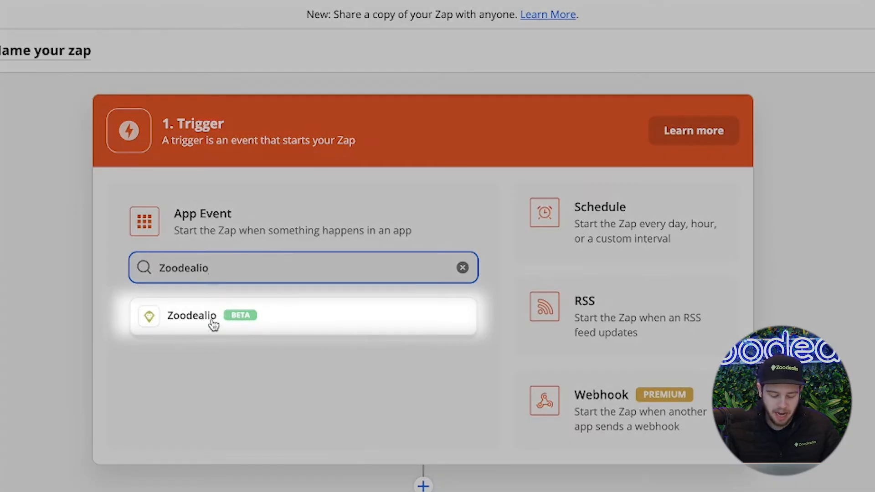
{"action": "left_click", "coordinate": [213, 324]}
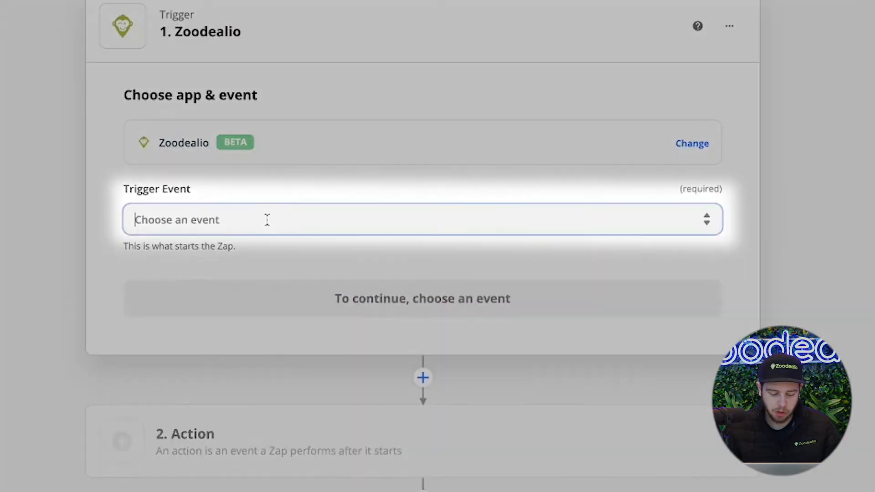
- Look through the trigger events available for Zoodealio, covering properties, notifications, users and iBuyers
{"action": "left_click", "coordinate": [299, 311]}
{"action": "scroll", "coordinate": [369, 171], "scroll_direction": "down", "scroll_amount": 1}
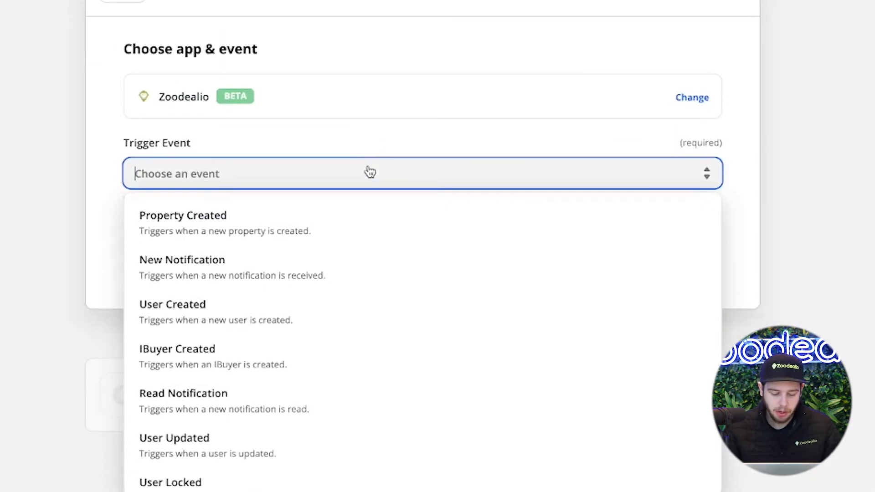
{"action": "scroll", "coordinate": [344, 233], "scroll_direction": "down", "scroll_amount": 1}
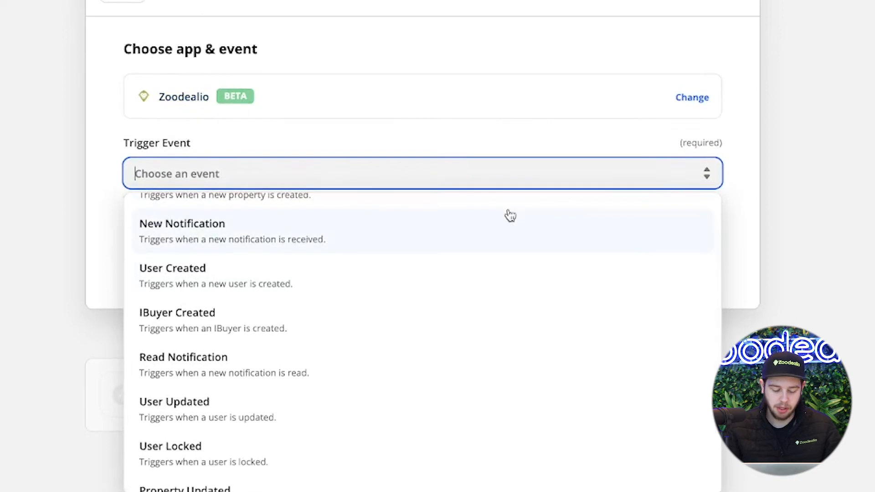
{"action": "scroll", "coordinate": [506, 215], "scroll_direction": "up", "scroll_amount": 1}
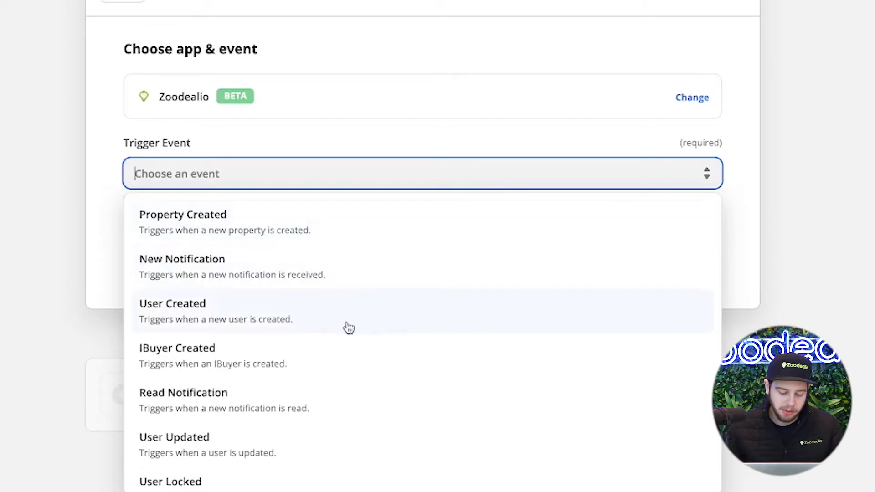
{"action": "scroll", "coordinate": [349, 328], "scroll_direction": "down", "scroll_amount": 2}
{"action": "scroll", "coordinate": [349, 328], "scroll_direction": "up", "scroll_amount": 1}
{"action": "scroll", "coordinate": [349, 328], "scroll_direction": "up", "scroll_amount": 1}
{"action": "scroll", "coordinate": [348, 328], "scroll_direction": "down", "scroll_amount": 2}
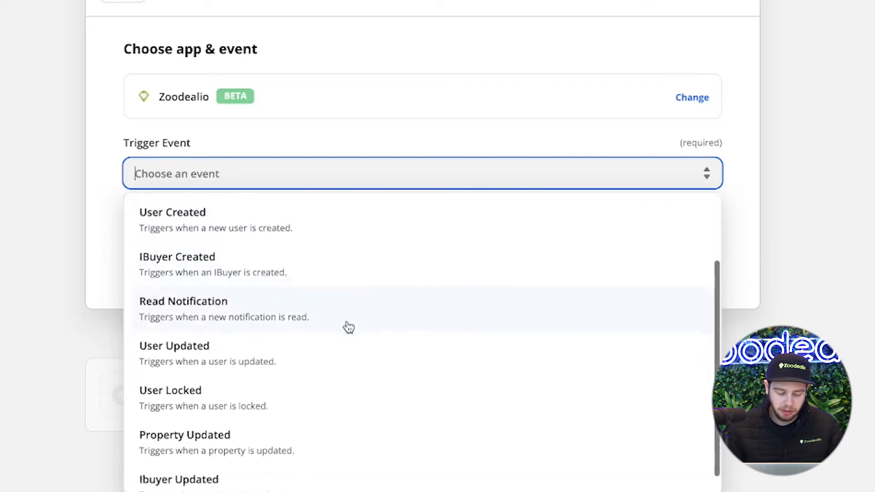
{"action": "scroll", "coordinate": [348, 327], "scroll_direction": "down", "scroll_amount": 1}
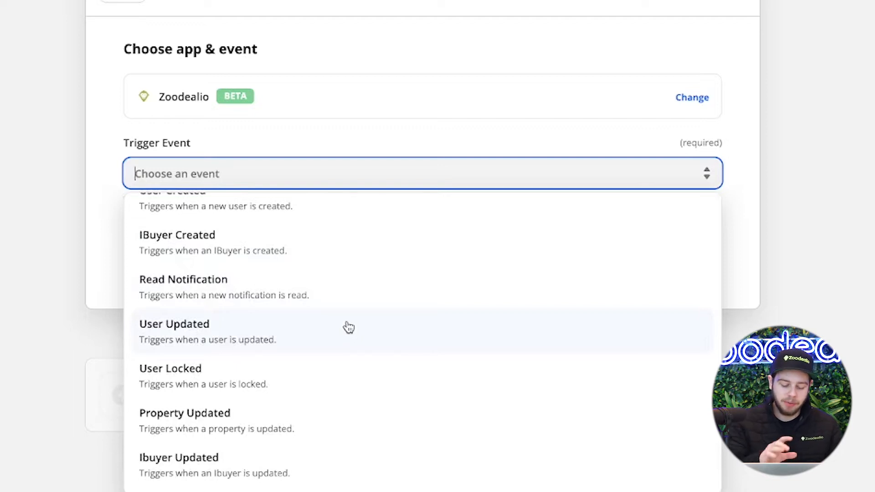
{"action": "scroll", "coordinate": [349, 327], "scroll_direction": "up", "scroll_amount": 3}
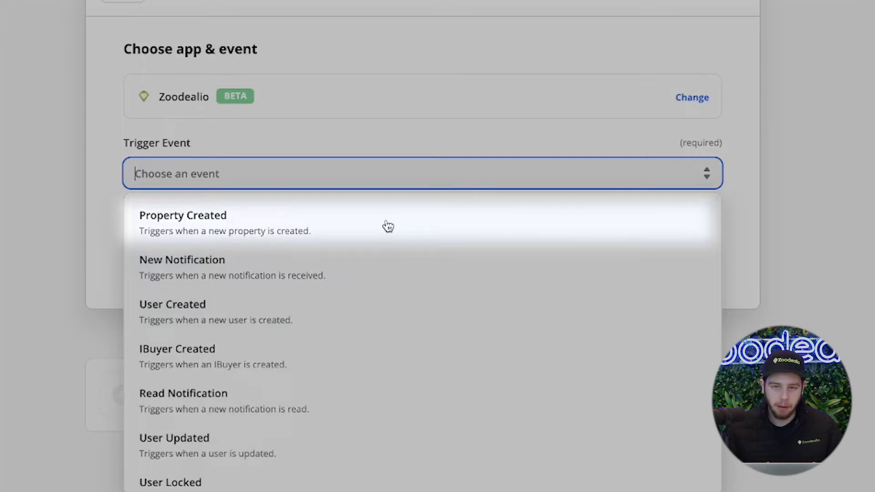
- Set the trigger event to Property Created and continue to the account selection
{"action": "right_click", "coordinate": [387, 225]}
{"action": "left_click", "coordinate": [347, 229]}
{"action": "left_click", "coordinate": [326, 221]}
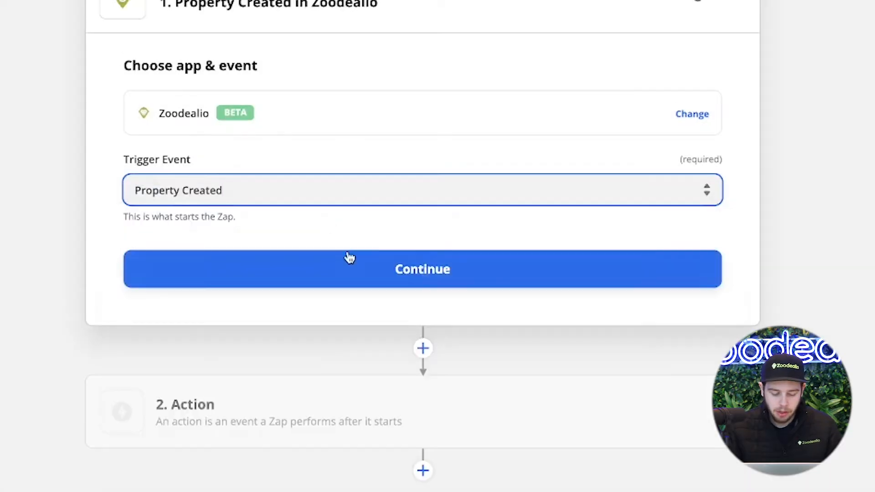
{"action": "left_click", "coordinate": [351, 270]}
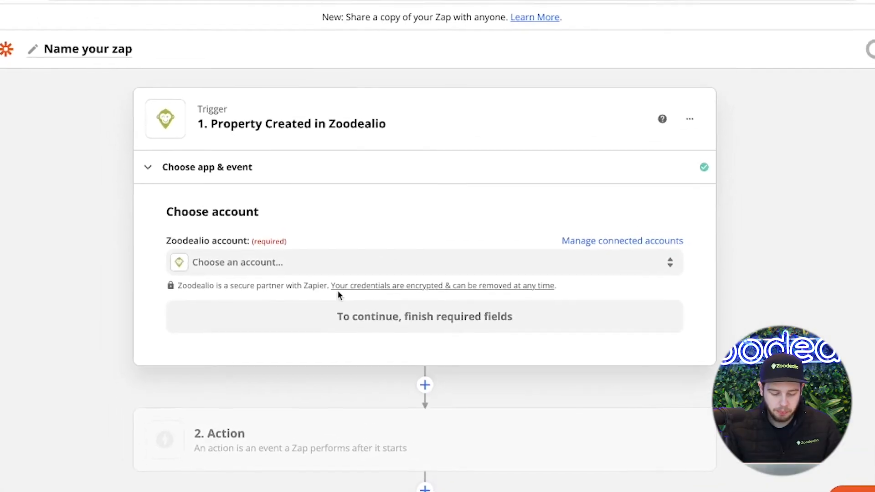
{"action": "left_click", "coordinate": [331, 258]}
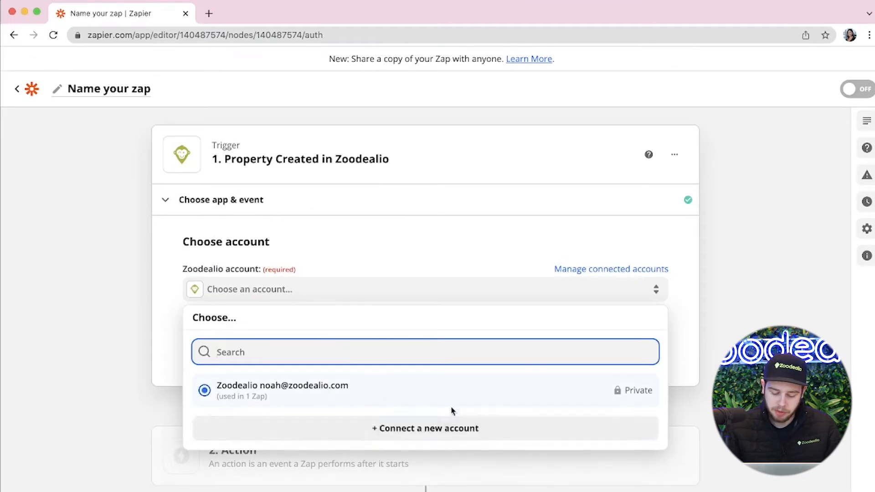
{"action": "left_click", "coordinate": [421, 434]}
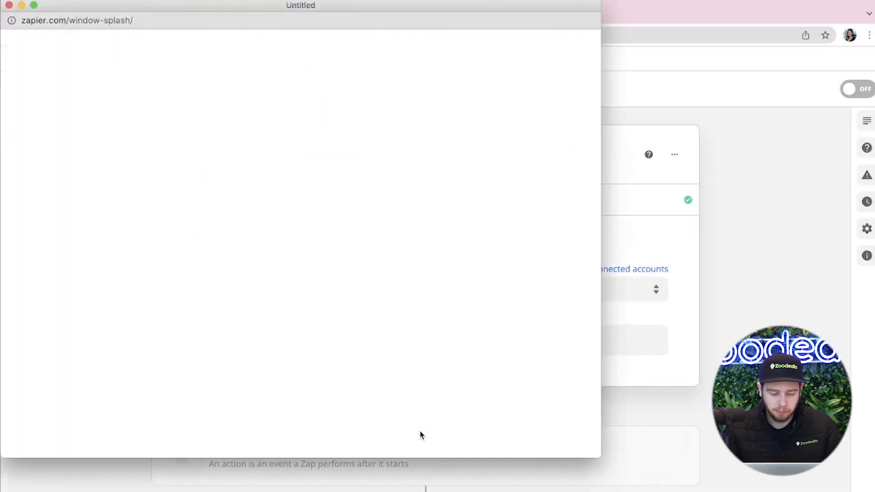
{"action": "left_click_drag", "start_coordinate": [377, 2], "coordinate": [561, 32]}
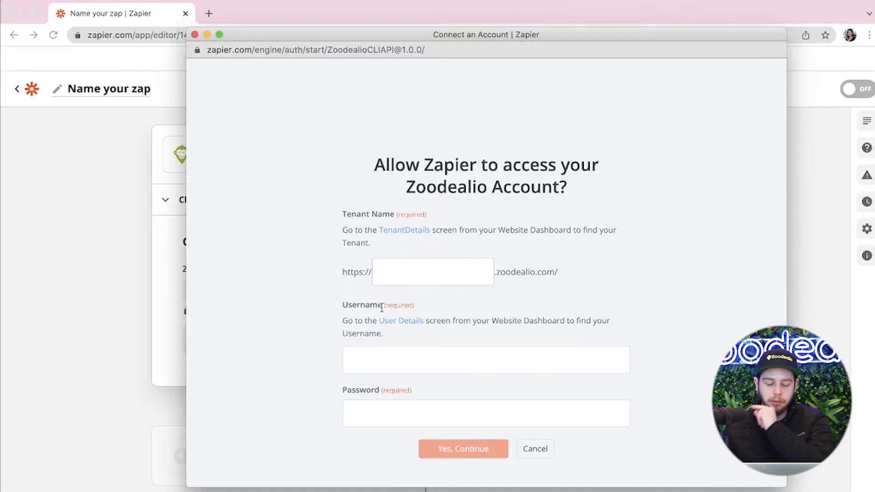
{"action": "type", "text": "cashoffersbynoah"}
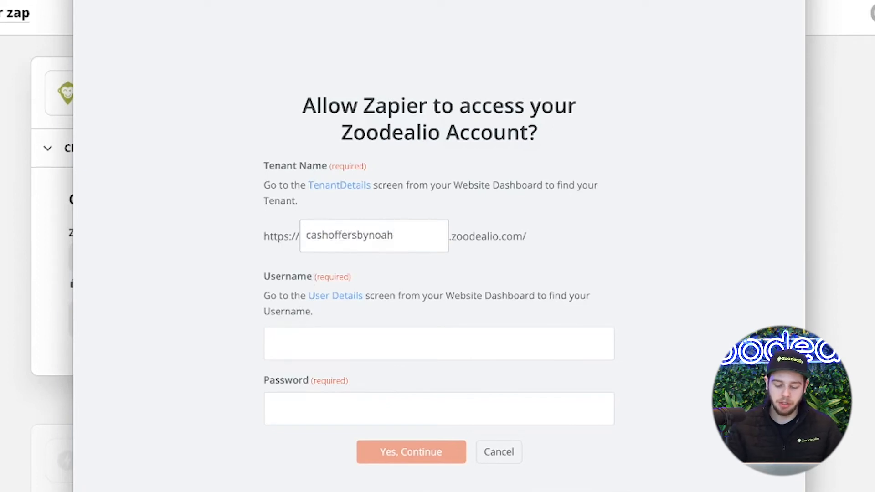
{"action": "left_click", "coordinate": [305, 349]}
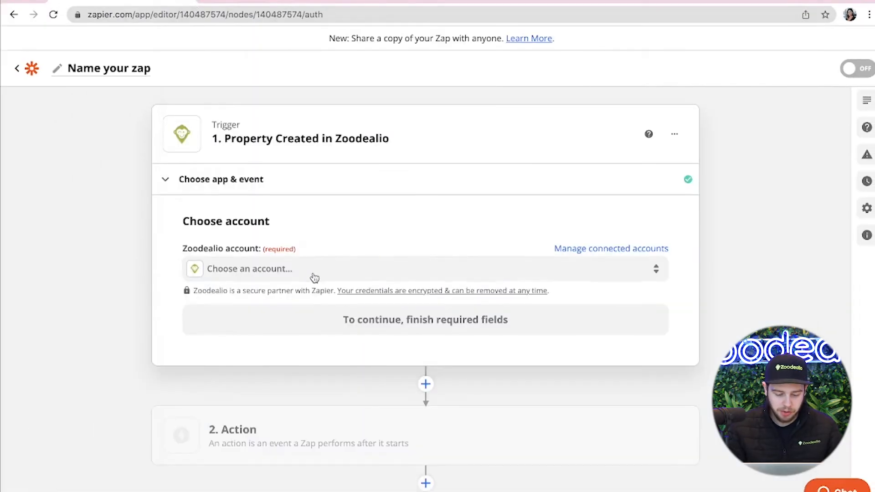
- Choose the already connected Zoodealio account for the trigger and run the trigger test
{"action": "left_click", "coordinate": [309, 277]}
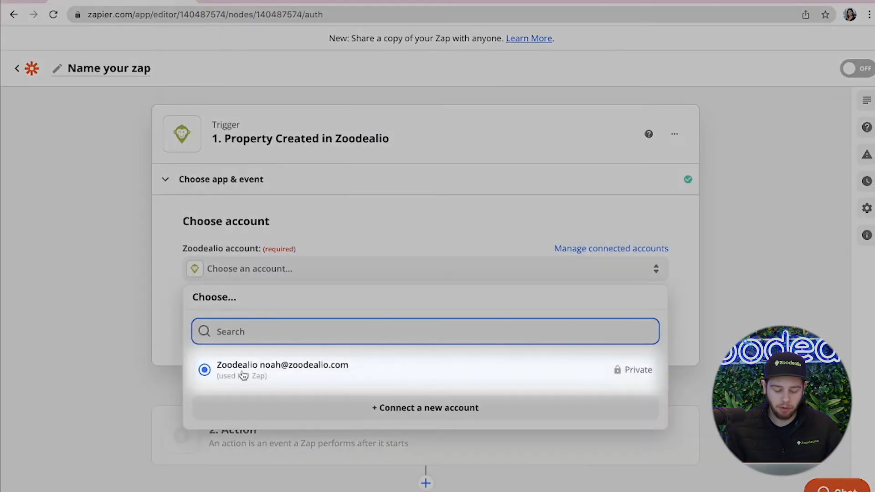
{"action": "left_click", "coordinate": [254, 376]}
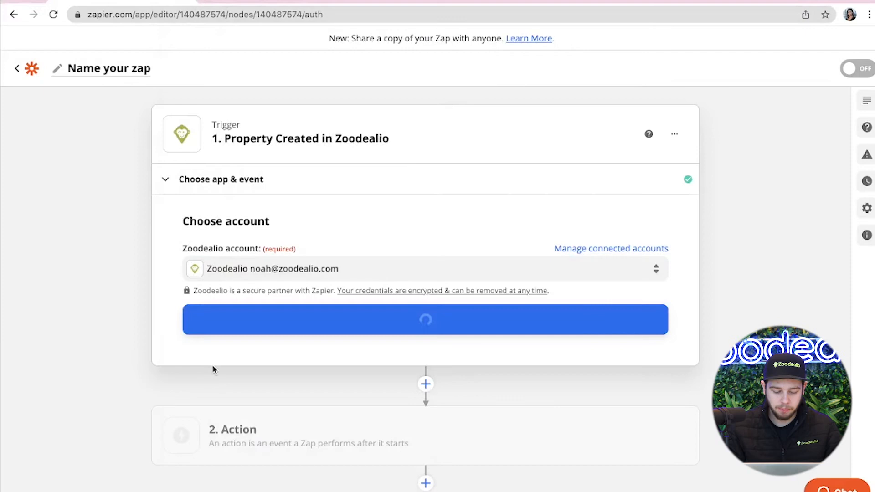
{"action": "left_click", "coordinate": [346, 321]}
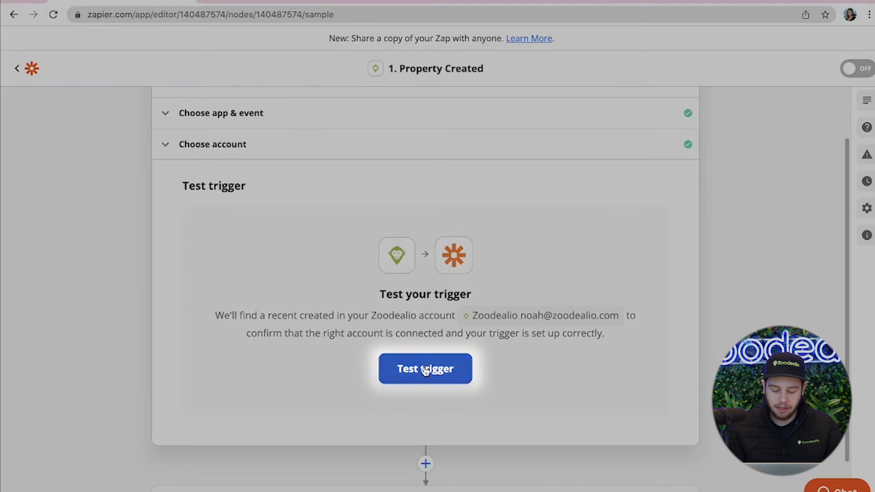
{"action": "left_click", "coordinate": [424, 366]}
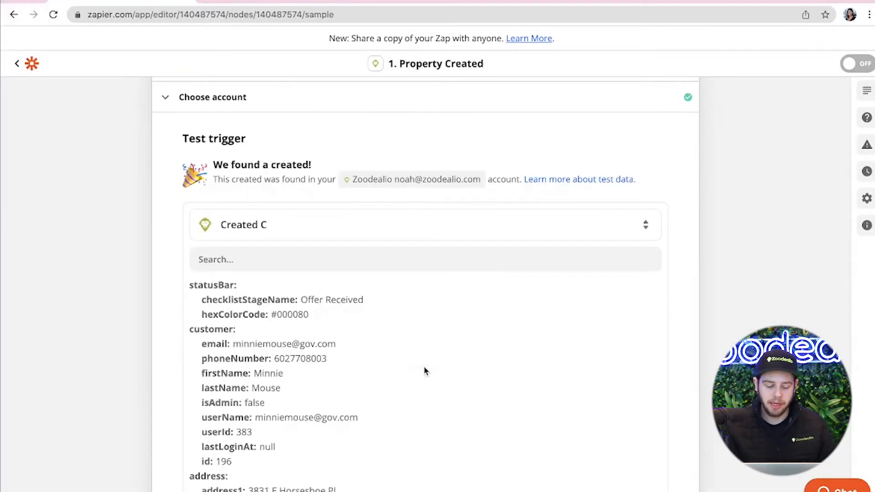
- Examine the sample property record from the trigger test, including its status, customer, address, agent and group fields
{"action": "scroll", "coordinate": [424, 371], "scroll_direction": "down", "scroll_amount": 2}
{"action": "scroll", "coordinate": [707, 208], "scroll_direction": "down", "scroll_amount": 3}
{"action": "scroll", "coordinate": [573, 258], "scroll_direction": "down", "scroll_amount": 1}
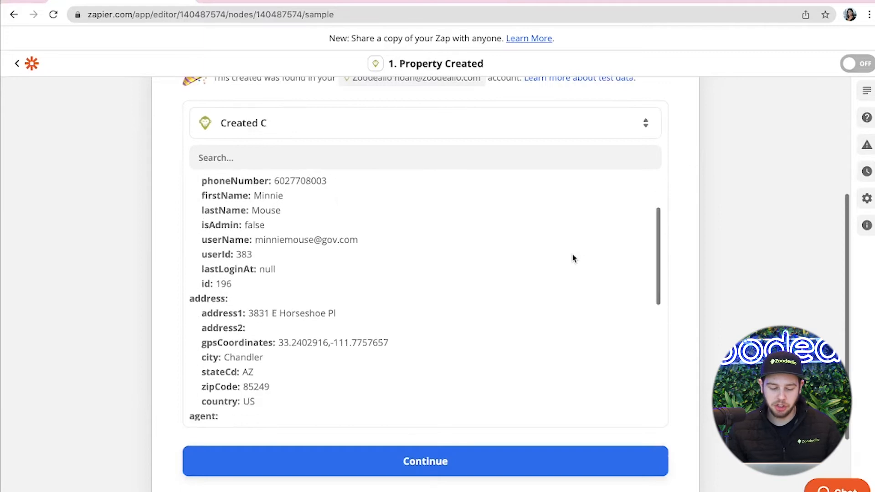
{"action": "scroll", "coordinate": [573, 258], "scroll_direction": "up", "scroll_amount": 5}
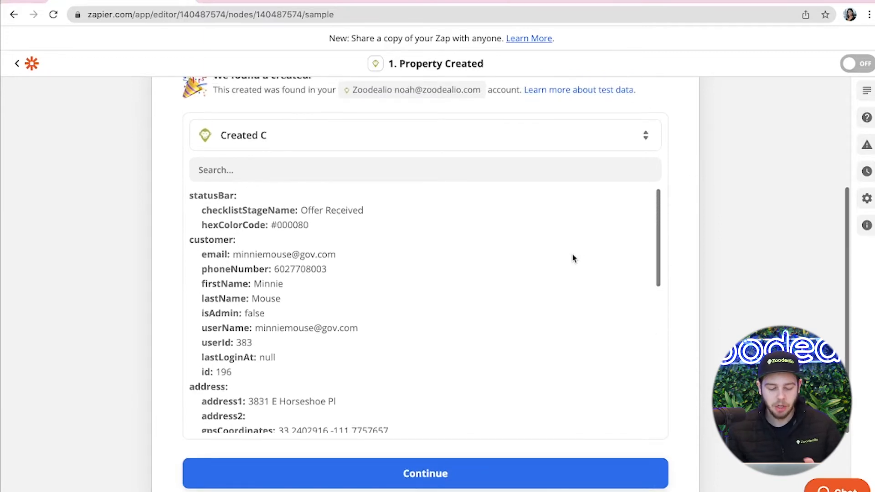
{"action": "scroll", "coordinate": [732, 287], "scroll_direction": "down", "scroll_amount": 1}
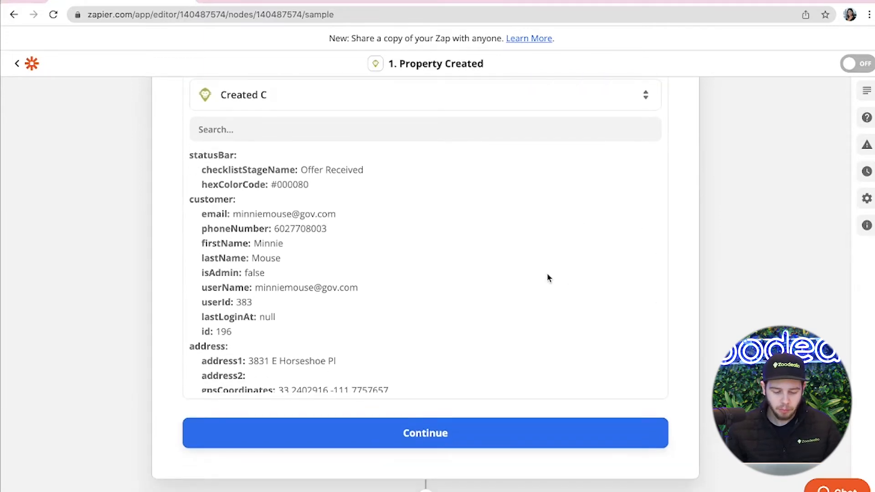
{"action": "scroll", "coordinate": [547, 277], "scroll_direction": "down", "scroll_amount": 3}
{"action": "scroll", "coordinate": [548, 278], "scroll_direction": "down", "scroll_amount": 7}
{"action": "scroll", "coordinate": [549, 278], "scroll_direction": "down", "scroll_amount": 8}
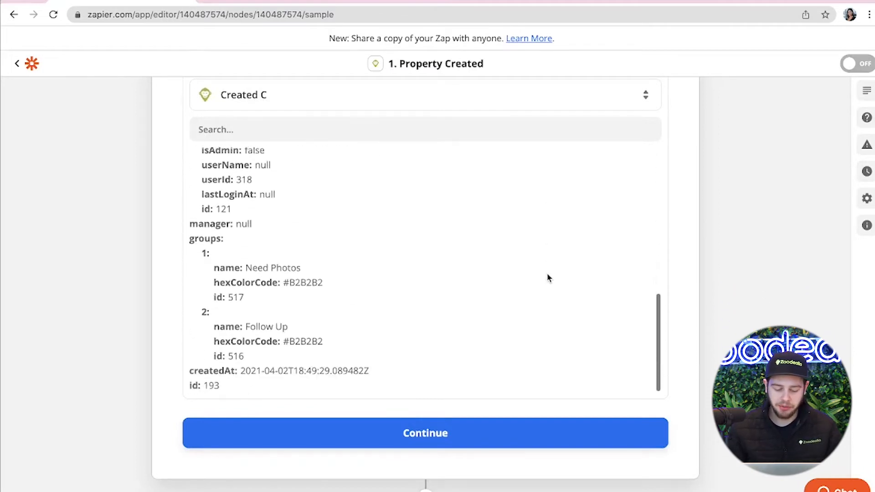
{"action": "scroll", "coordinate": [548, 279], "scroll_direction": "down", "scroll_amount": 3}
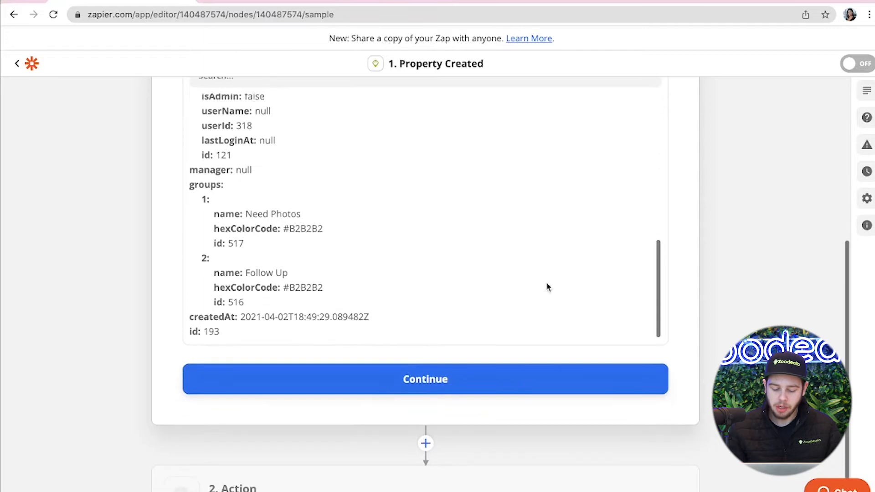
- Proceed to the action step and set it to CINC with the Create Lead event, continuing to its account selection
{"action": "left_click", "coordinate": [498, 388]}
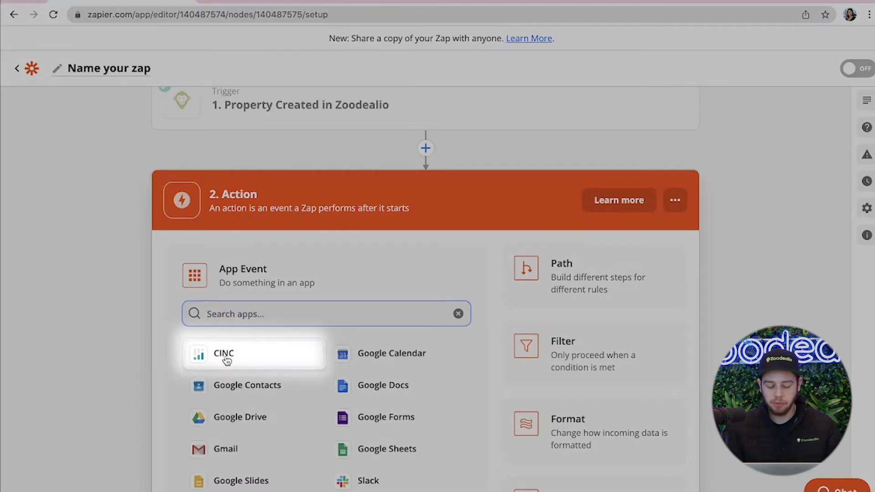
{"action": "left_click", "coordinate": [226, 361]}
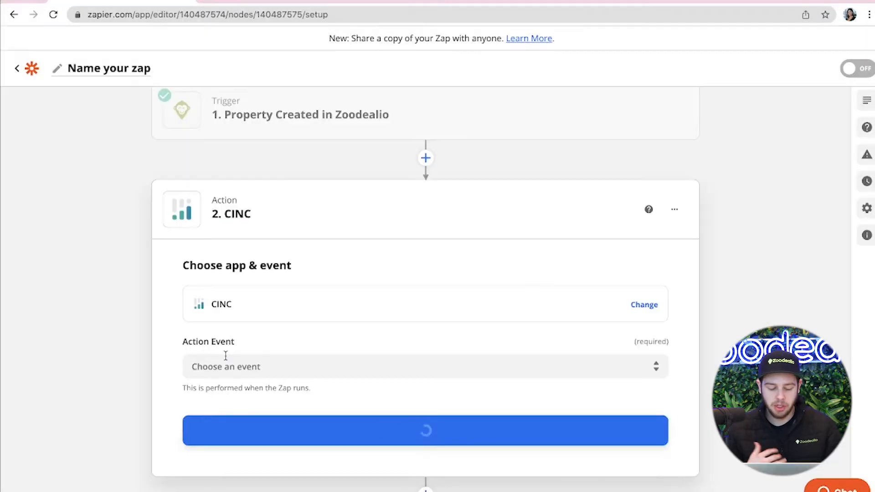
{"action": "left_click", "coordinate": [255, 363]}
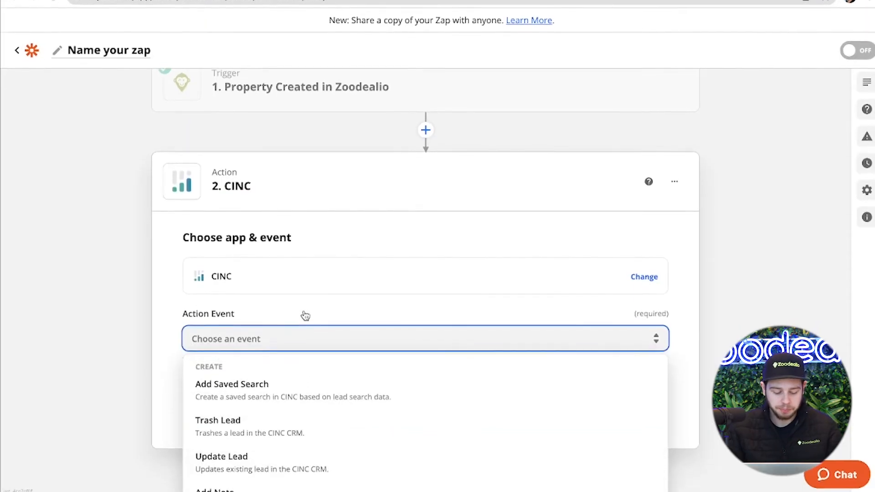
{"action": "scroll", "coordinate": [304, 285], "scroll_direction": "down", "scroll_amount": 3}
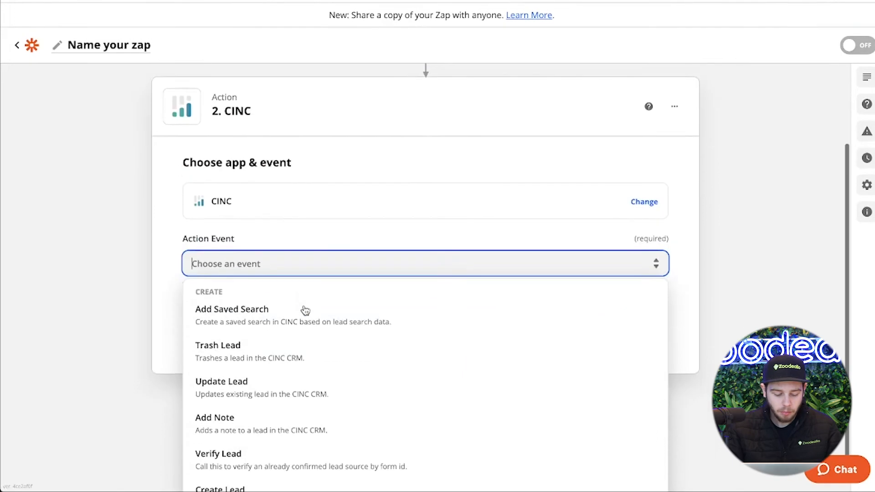
{"action": "scroll", "coordinate": [178, 363], "scroll_direction": "down", "scroll_amount": 1}
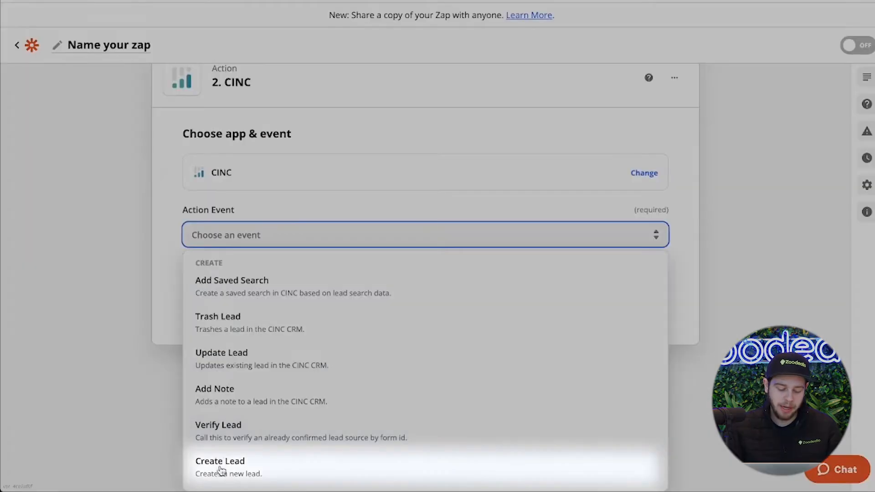
{"action": "left_click", "coordinate": [219, 464]}
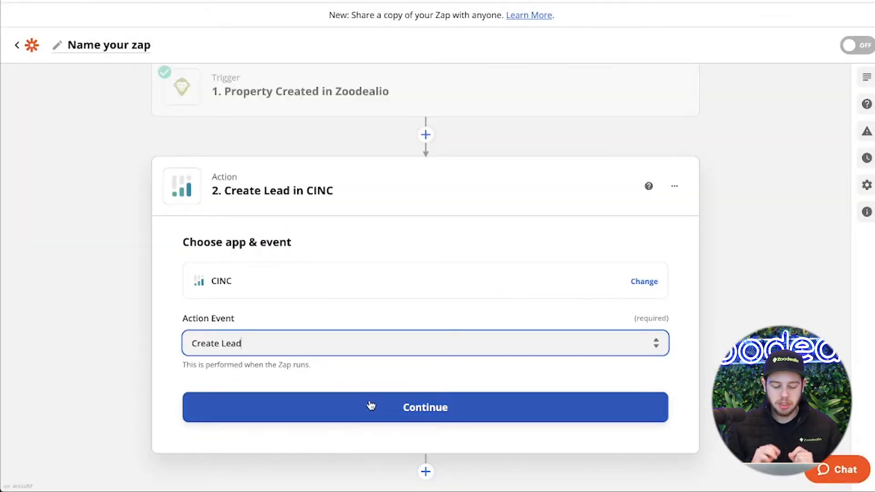
{"action": "scroll", "coordinate": [371, 405], "scroll_direction": "up", "scroll_amount": 1}
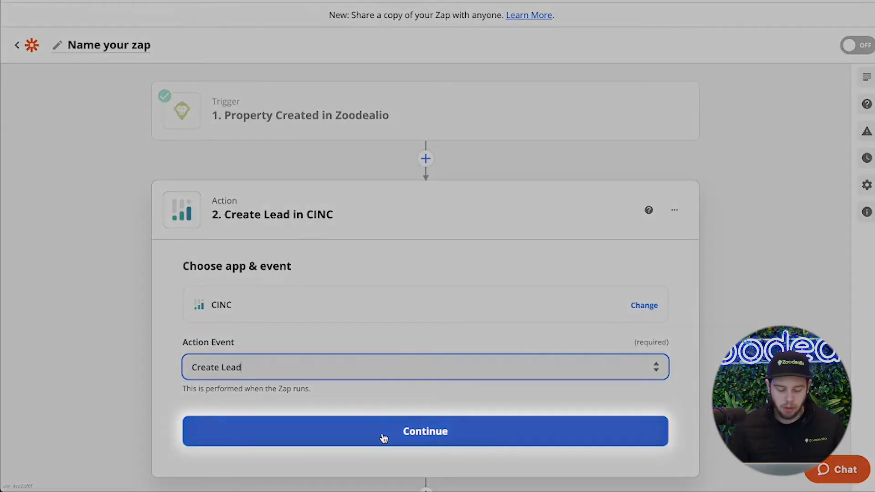
{"action": "left_click", "coordinate": [383, 437]}
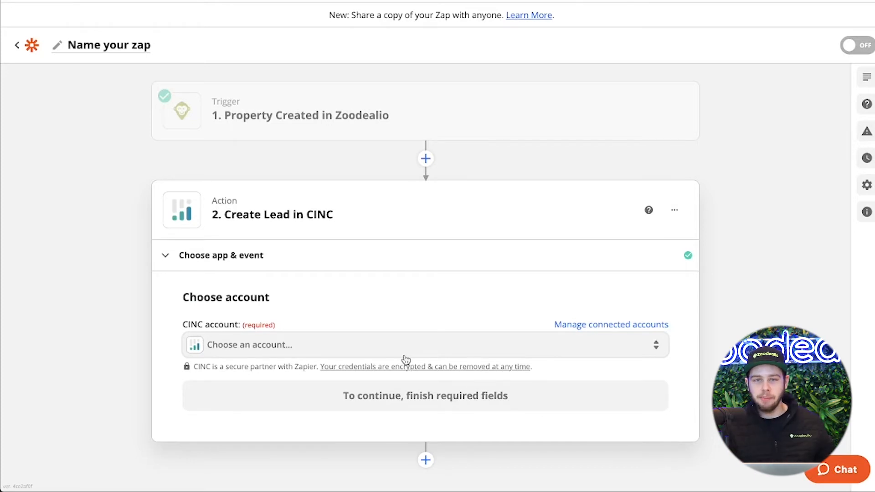
- Choose the existing CINC account findhomesinphoenix.com for the Create Lead action
{"action": "left_click", "coordinate": [405, 357]}
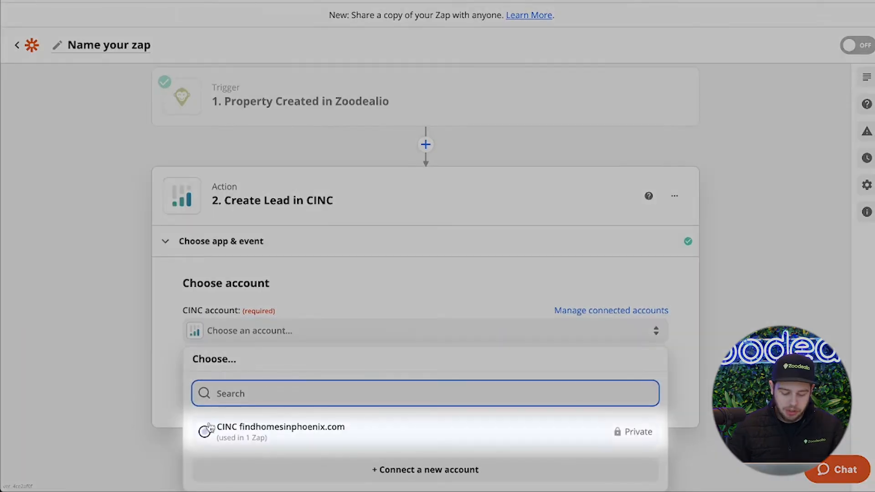
{"action": "left_click", "coordinate": [208, 429]}
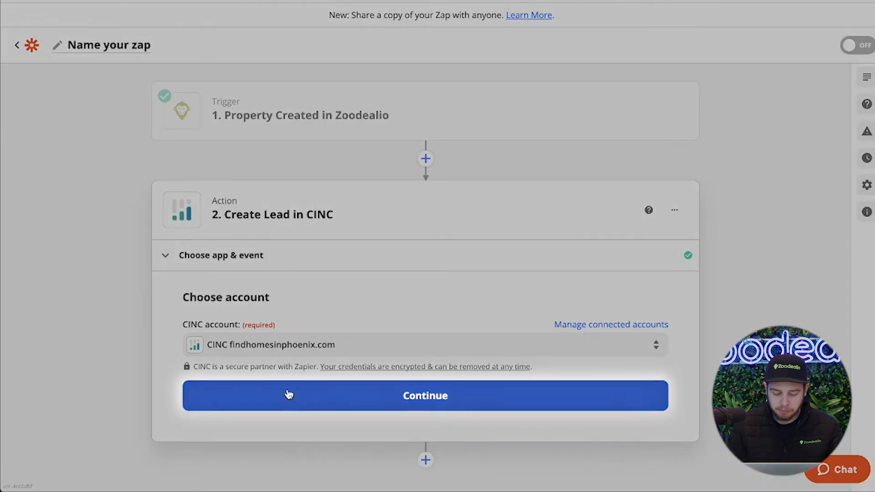
- Continue to the action setup and review the available lead fields, from contact and address details to agent, buyer, seller and lead routing
{"action": "left_click", "coordinate": [289, 393]}
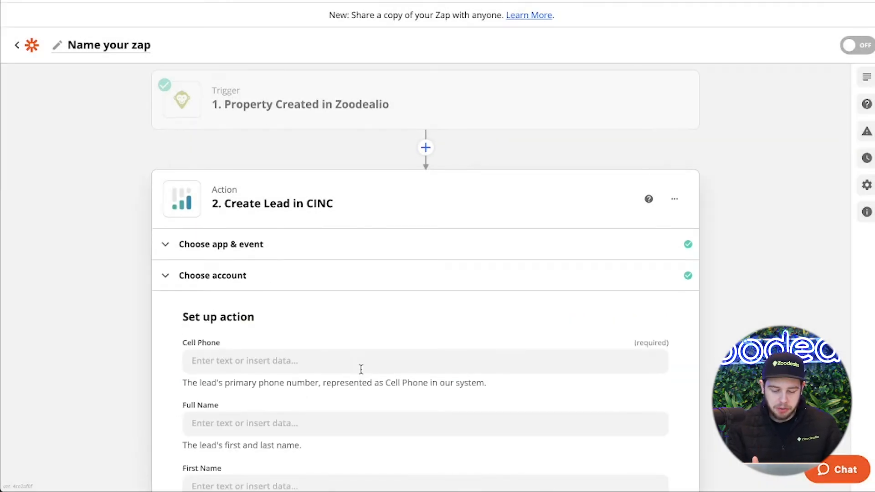
{"action": "scroll", "coordinate": [363, 365], "scroll_direction": "down", "scroll_amount": 1}
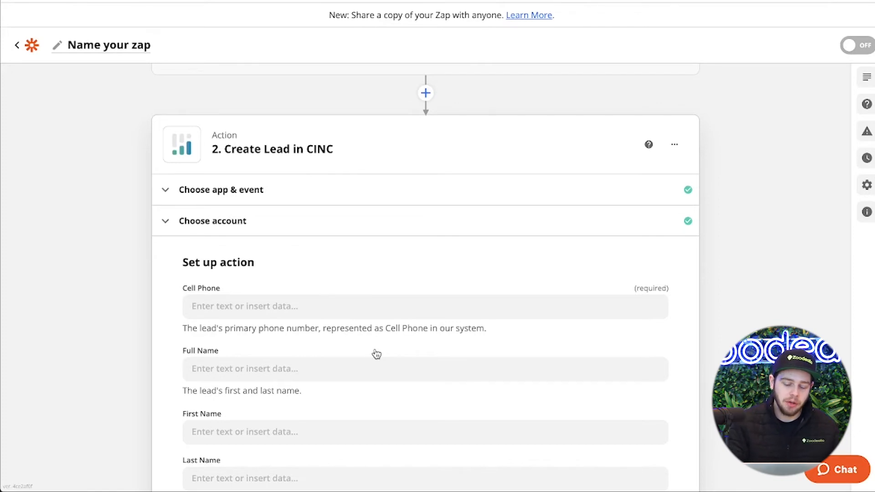
{"action": "scroll", "coordinate": [377, 354], "scroll_direction": "down", "scroll_amount": 4}
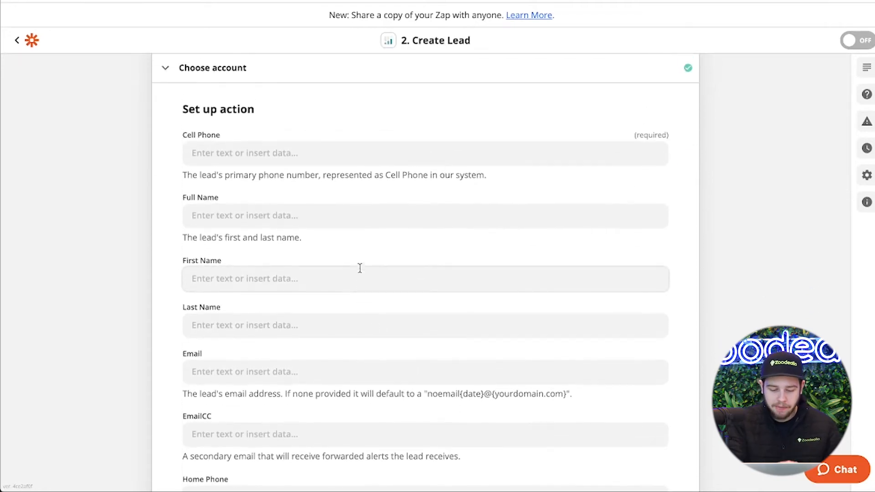
{"action": "scroll", "coordinate": [360, 268], "scroll_direction": "up", "scroll_amount": 2}
{"action": "scroll", "coordinate": [359, 268], "scroll_direction": "down", "scroll_amount": 2}
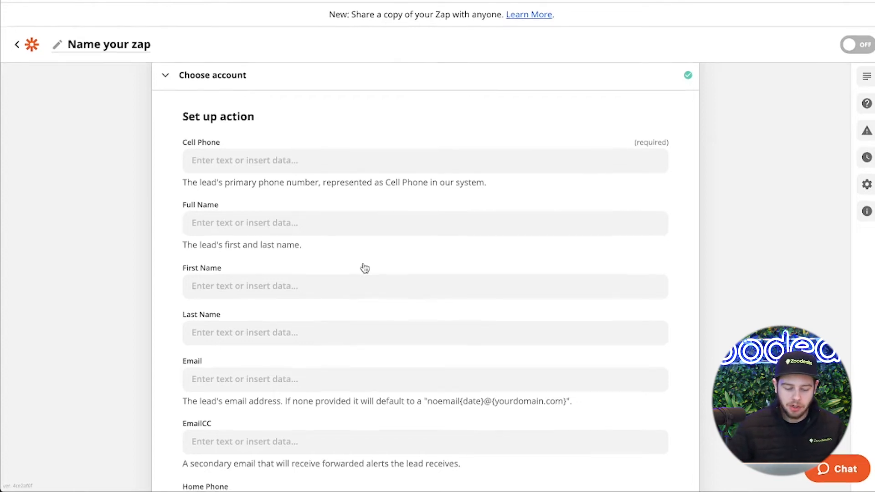
{"action": "scroll", "coordinate": [365, 268], "scroll_direction": "down", "scroll_amount": 1}
{"action": "scroll", "coordinate": [321, 197], "scroll_direction": "down", "scroll_amount": 3}
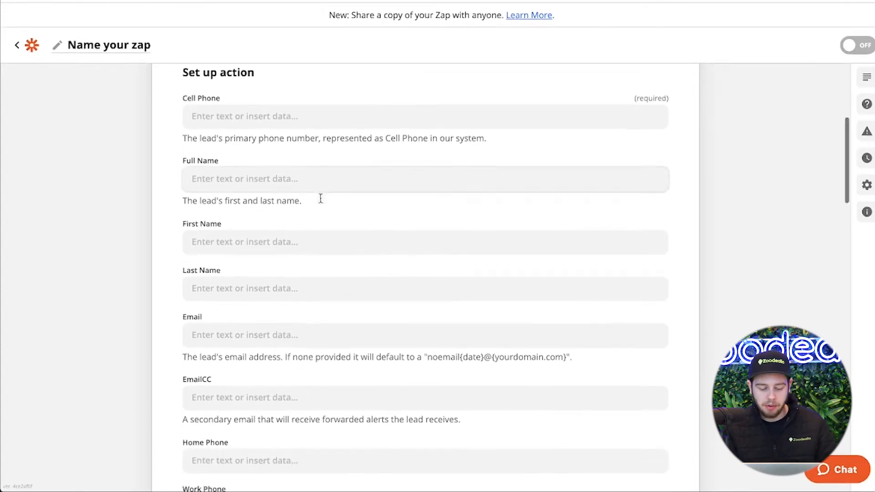
{"action": "scroll", "coordinate": [320, 199], "scroll_direction": "down", "scroll_amount": 4}
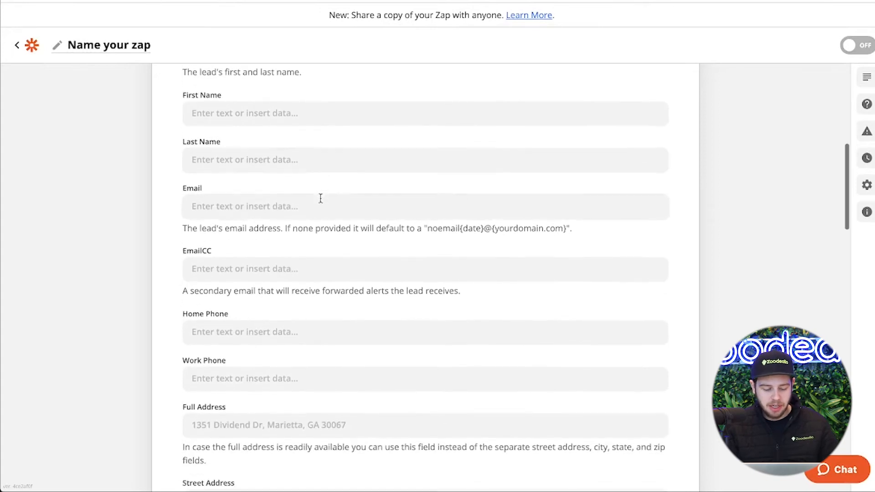
{"action": "scroll", "coordinate": [322, 204], "scroll_direction": "down", "scroll_amount": 3}
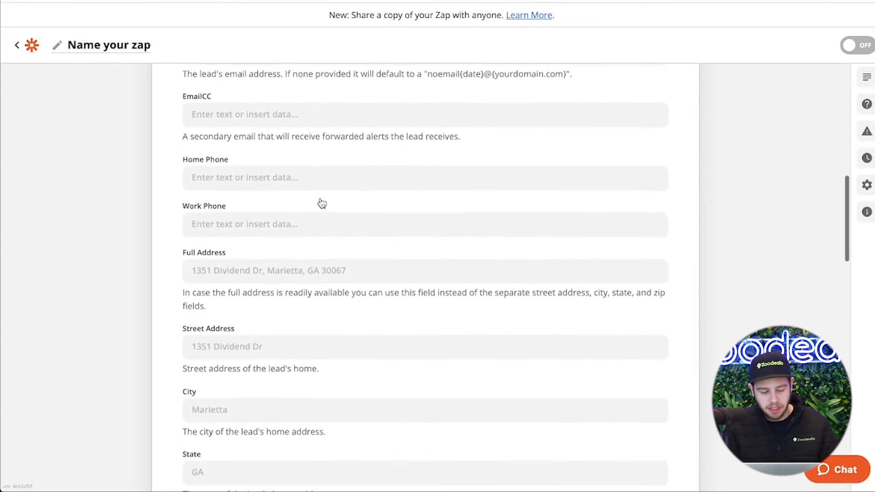
{"action": "scroll", "coordinate": [322, 203], "scroll_direction": "down", "scroll_amount": 2}
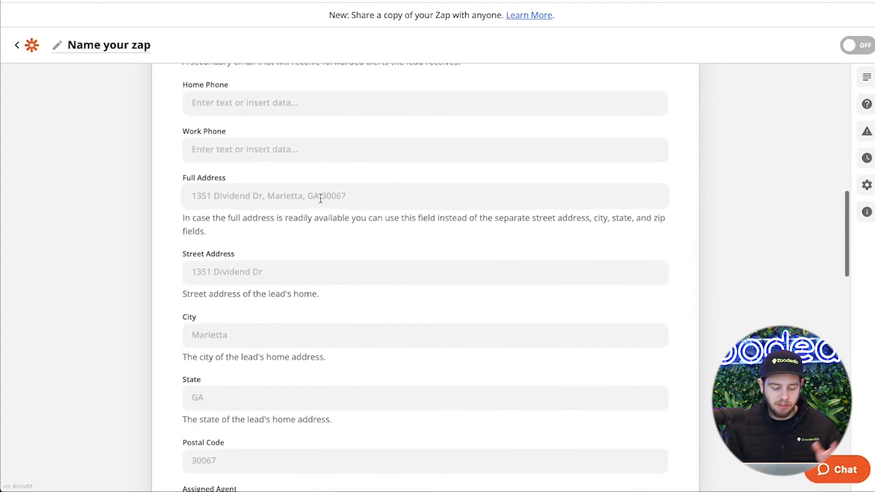
{"action": "scroll", "coordinate": [321, 208], "scroll_direction": "down", "scroll_amount": 5}
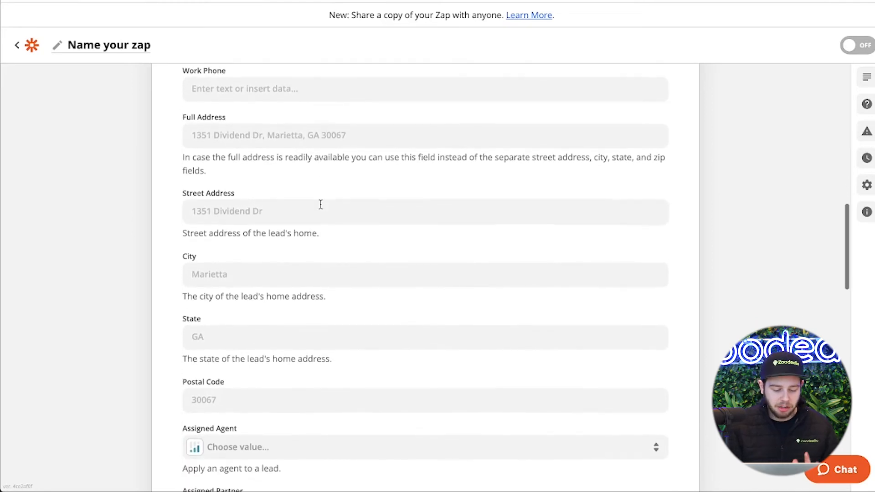
{"action": "scroll", "coordinate": [321, 205], "scroll_direction": "down", "scroll_amount": 3}
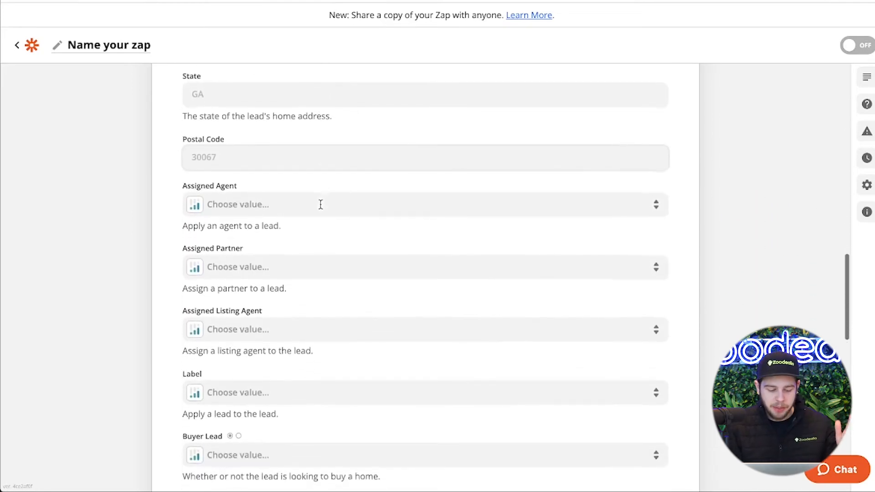
{"action": "scroll", "coordinate": [322, 209], "scroll_direction": "down", "scroll_amount": 3}
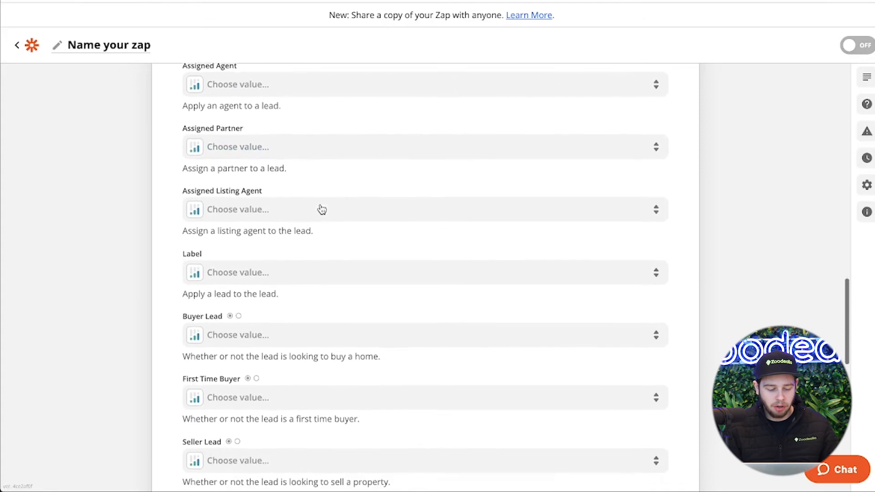
{"action": "scroll", "coordinate": [321, 208], "scroll_direction": "down", "scroll_amount": 1}
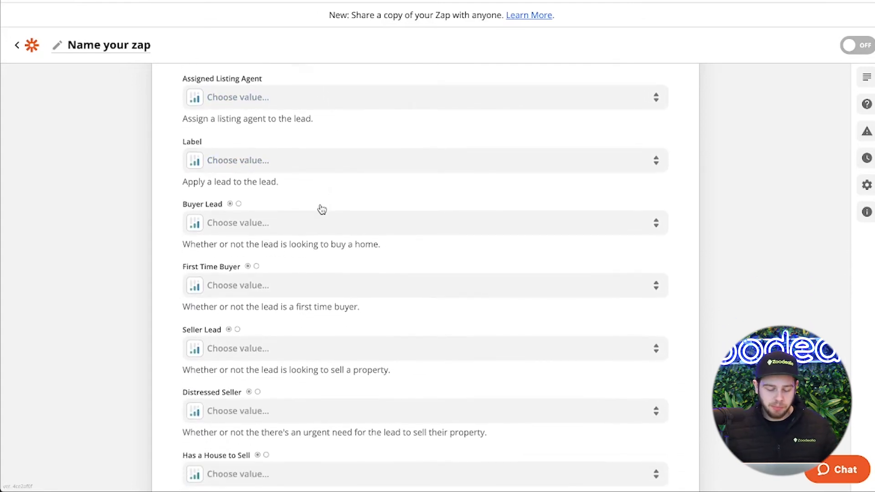
{"action": "scroll", "coordinate": [321, 209], "scroll_direction": "down", "scroll_amount": 1}
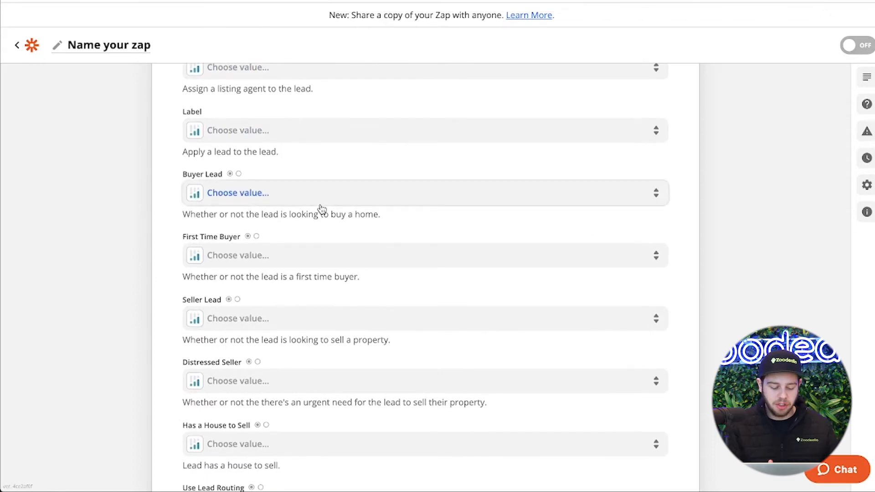
{"action": "scroll", "coordinate": [322, 209], "scroll_direction": "down", "scroll_amount": 3}
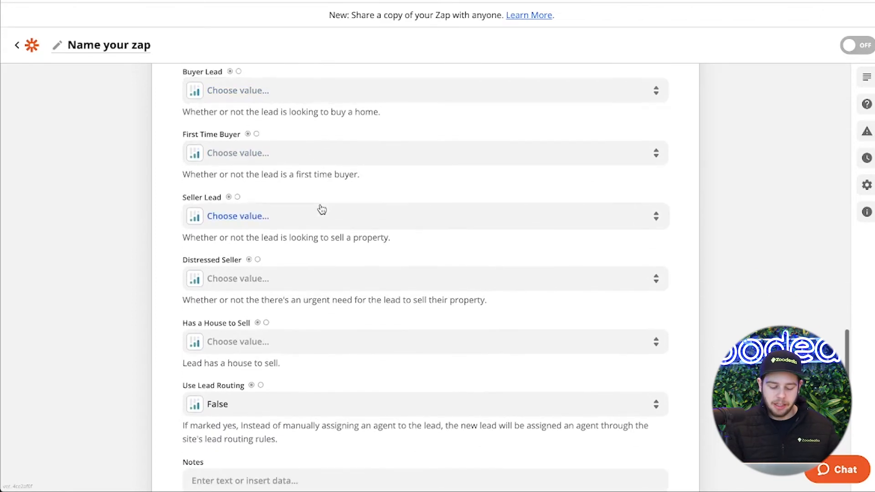
{"action": "scroll", "coordinate": [321, 217], "scroll_direction": "up", "scroll_amount": 6}
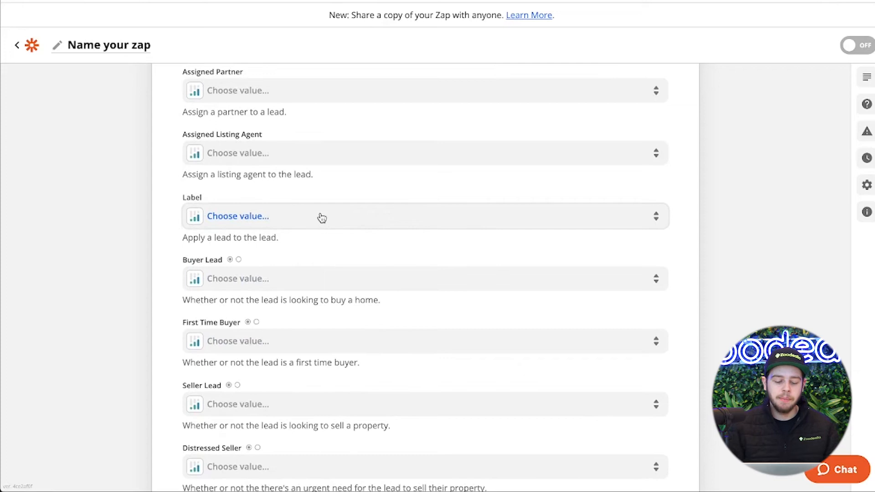
{"action": "scroll", "coordinate": [322, 217], "scroll_direction": "up", "scroll_amount": 12}
{"action": "scroll", "coordinate": [339, 210], "scroll_direction": "up", "scroll_amount": 20}
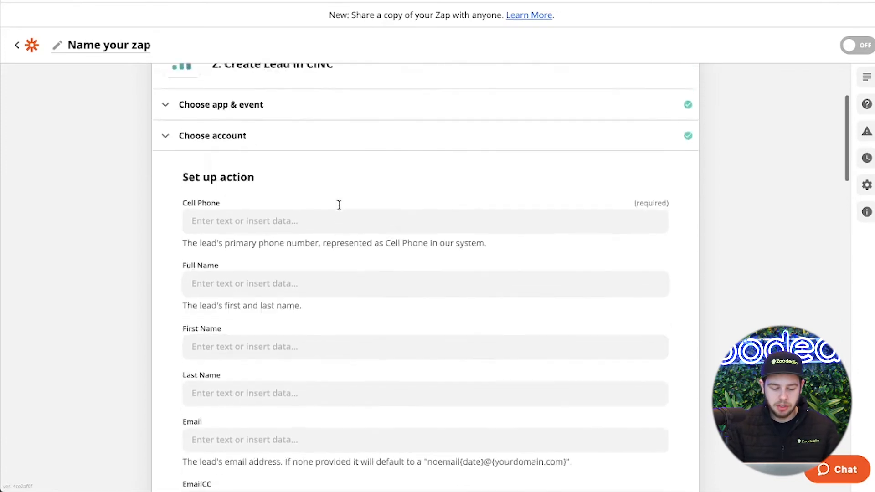
- Search the trigger data for "phone" and map Customer Phone Number to the required Cell Phone field
{"action": "left_click", "coordinate": [302, 237]}
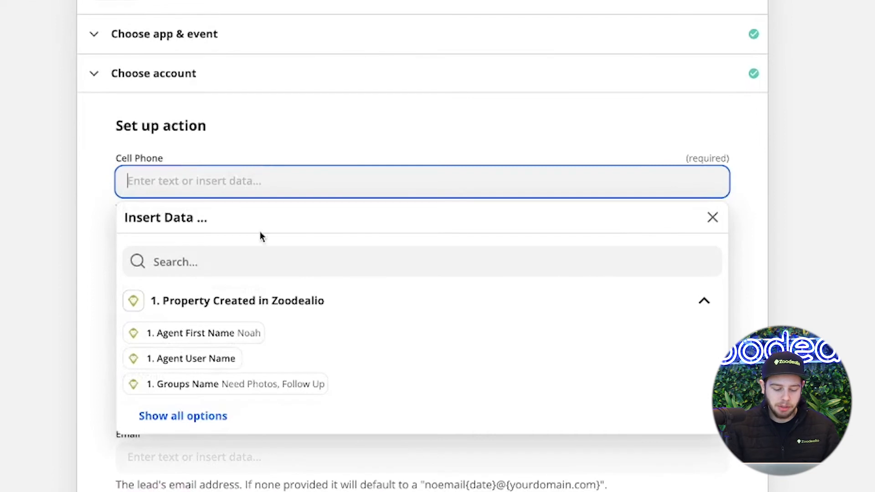
{"action": "left_click", "coordinate": [199, 254]}
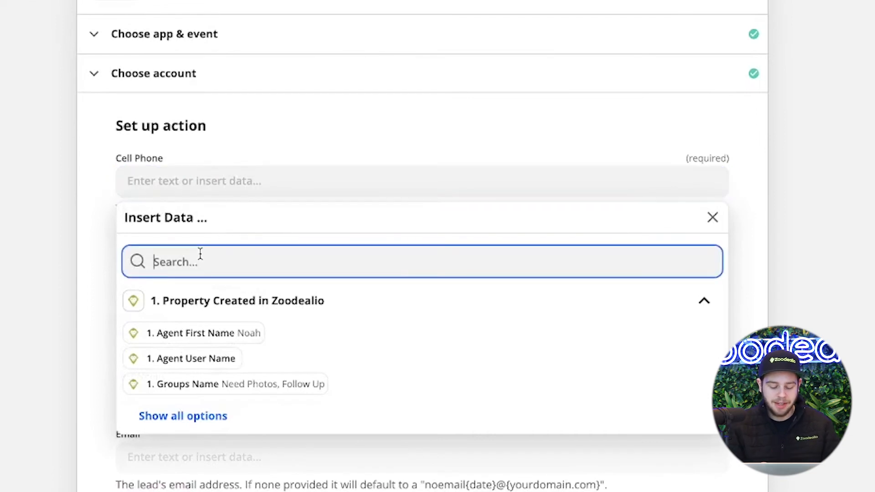
{"action": "type", "text": "phone"}
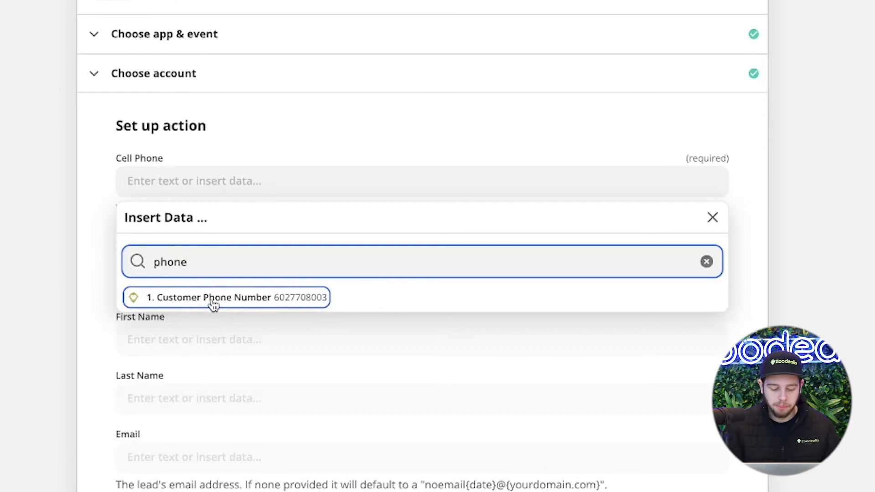
{"action": "left_click", "coordinate": [213, 300]}
- Map the Full Name field to the trigger's Customer First Name followed by Customer Last Name
{"action": "key", "text": "Tab"}
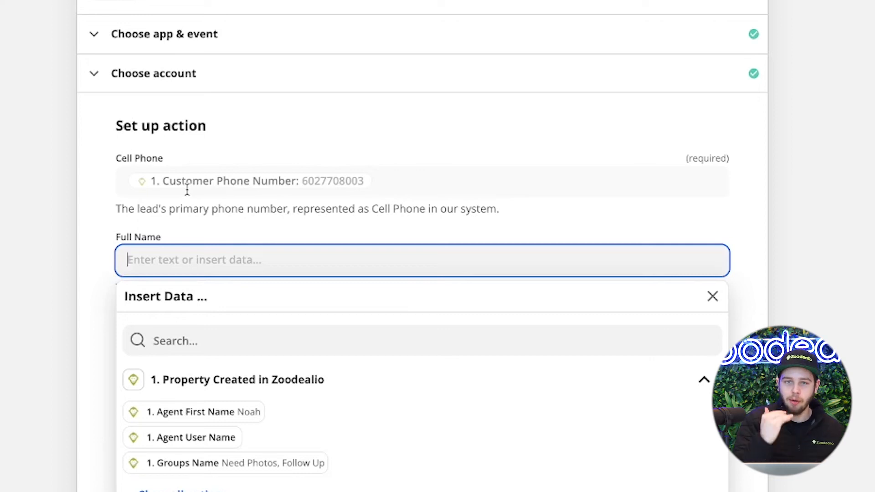
{"action": "scroll", "coordinate": [97, 262], "scroll_direction": "down", "scroll_amount": 3}
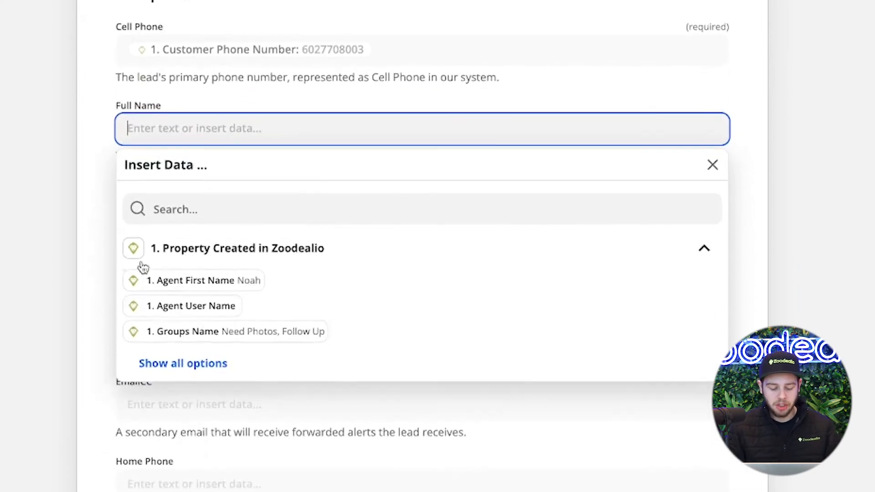
{"action": "left_click", "coordinate": [182, 364]}
{"action": "scroll", "coordinate": [283, 359], "scroll_direction": "down", "scroll_amount": 2}
{"action": "scroll", "coordinate": [319, 355], "scroll_direction": "down", "scroll_amount": 1}
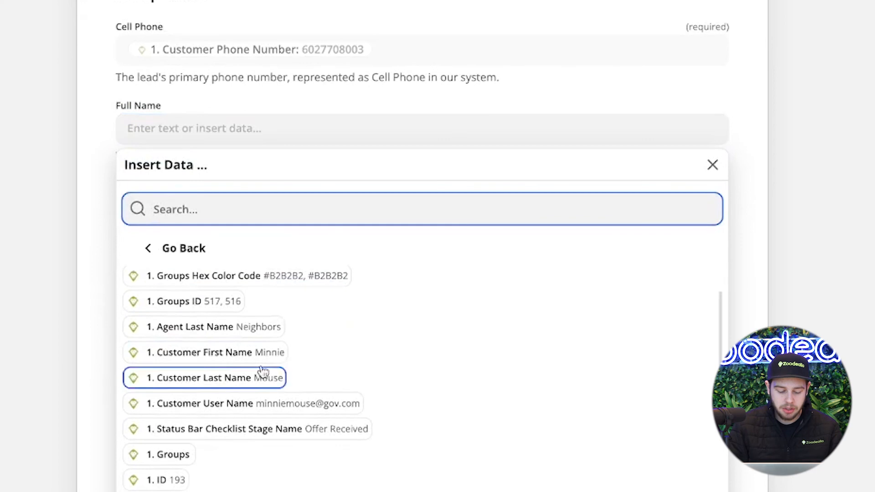
{"action": "left_click", "coordinate": [251, 358]}
{"action": "type", "text": "b"}
{"action": "key", "text": "BackSpace"}
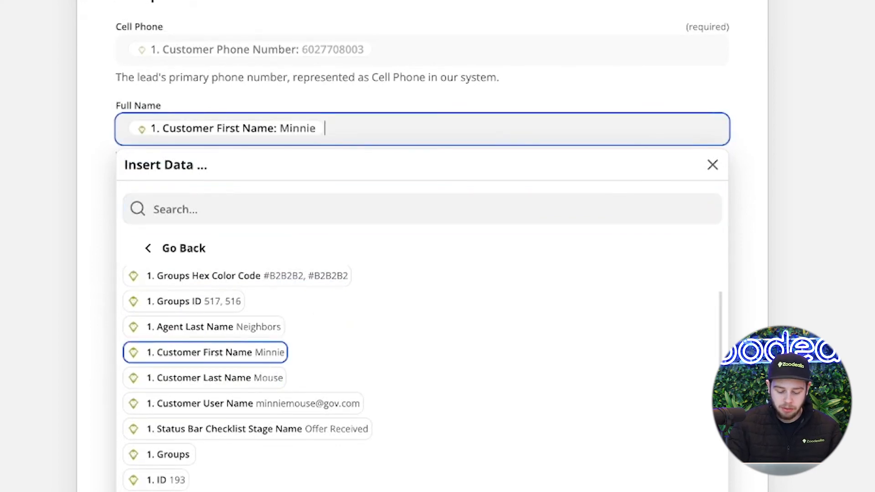
{"action": "left_click", "coordinate": [258, 382]}
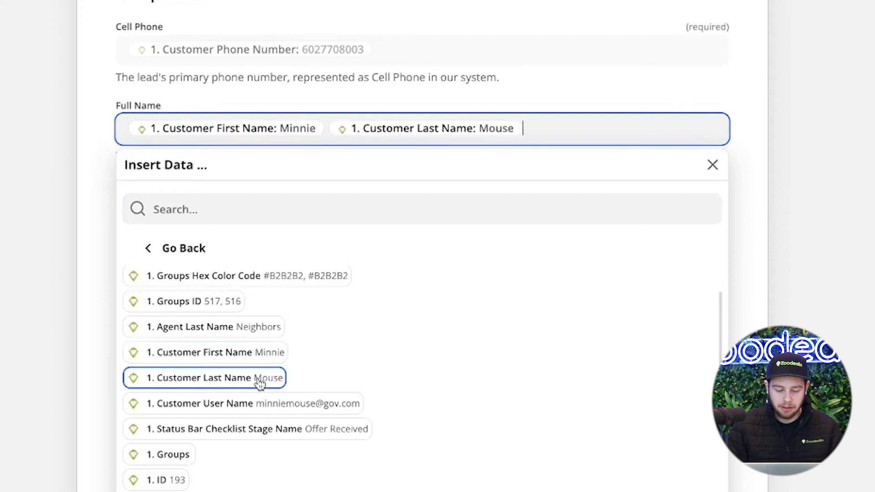
{"action": "left_click", "coordinate": [805, 233]}
- Map the First Name field to Customer First Name from the full list of Zoodealio trigger data
{"action": "scroll", "coordinate": [739, 219], "scroll_direction": "down", "scroll_amount": 1}
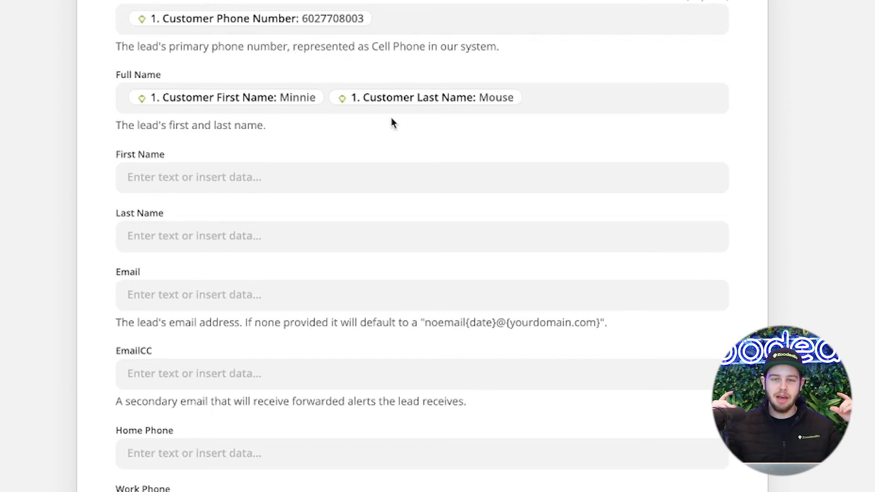
{"action": "left_click", "coordinate": [313, 174]}
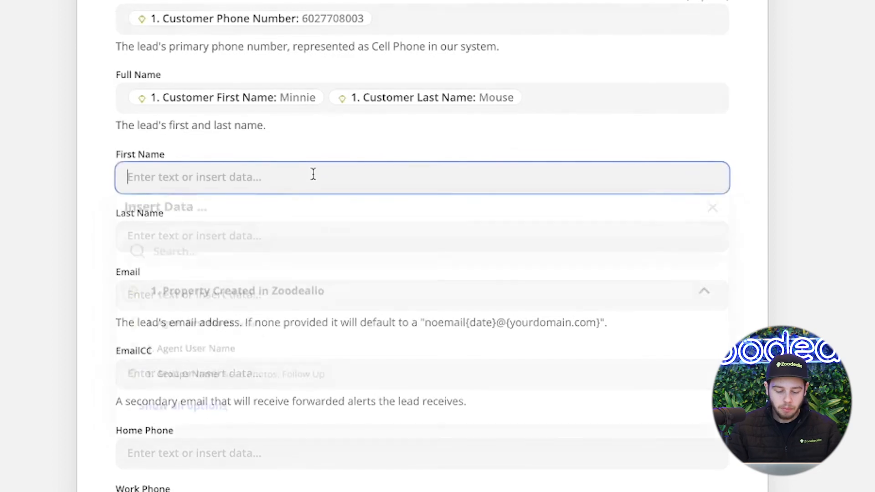
{"action": "left_click", "coordinate": [190, 413]}
{"action": "scroll", "coordinate": [257, 395], "scroll_direction": "down", "scroll_amount": 3}
{"action": "scroll", "coordinate": [256, 389], "scroll_direction": "up", "scroll_amount": 2}
{"action": "left_click", "coordinate": [255, 367]}
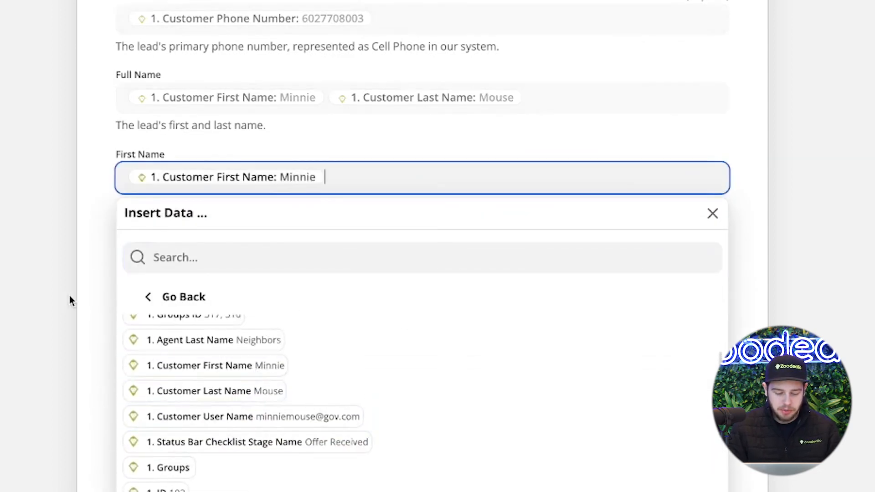
{"action": "left_click", "coordinate": [70, 300]}
- Map the Last Name field to Customer Last Name from the full list of Zoodealio trigger data
{"action": "left_click", "coordinate": [209, 238]}
{"action": "scroll", "coordinate": [196, 386], "scroll_direction": "down", "scroll_amount": 1}
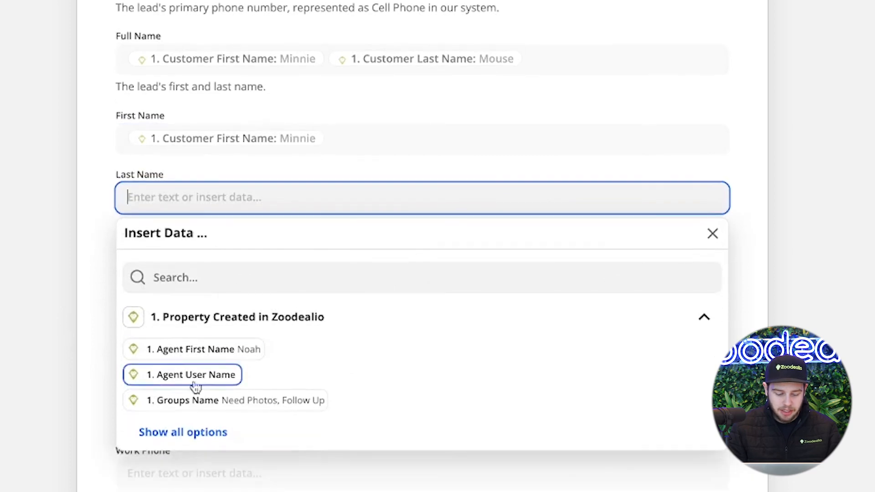
{"action": "left_click", "coordinate": [184, 431]}
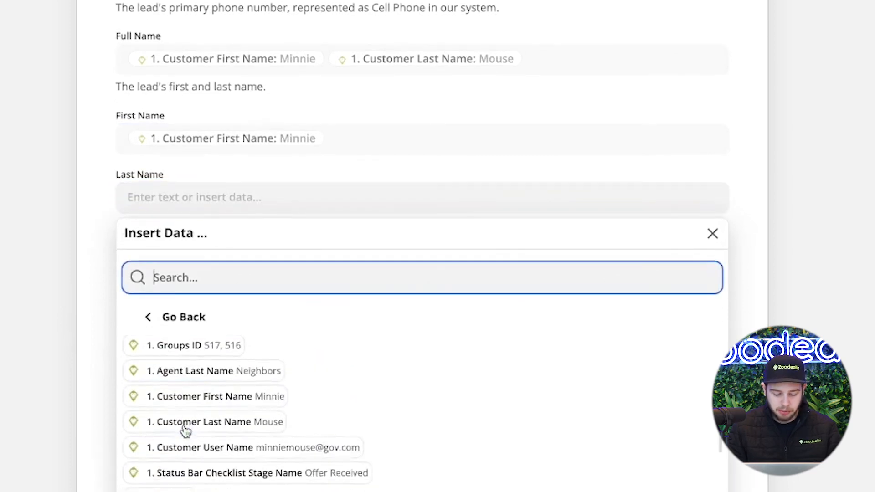
{"action": "left_click", "coordinate": [221, 423]}
{"action": "left_click", "coordinate": [818, 253]}
- Finish the CINC action setup without filling in more fields and continue to the action test
{"action": "scroll", "coordinate": [819, 256], "scroll_direction": "down", "scroll_amount": 3}
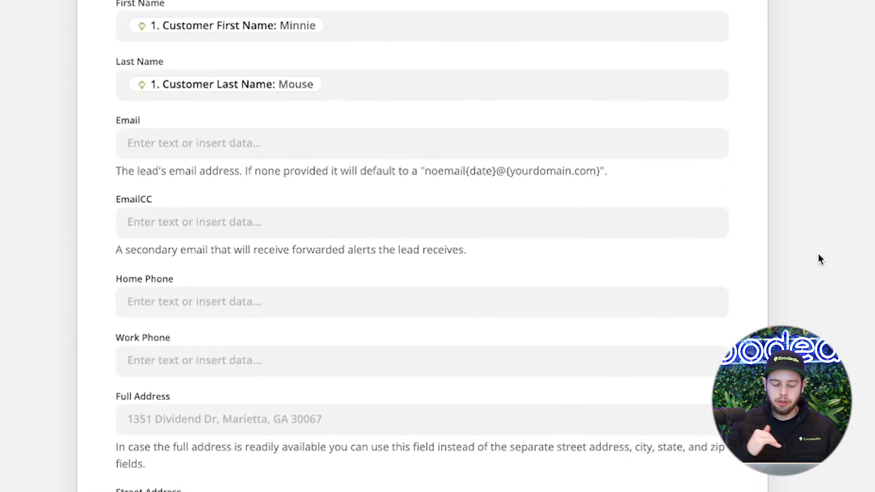
{"action": "scroll", "coordinate": [818, 255], "scroll_direction": "down", "scroll_amount": 20}
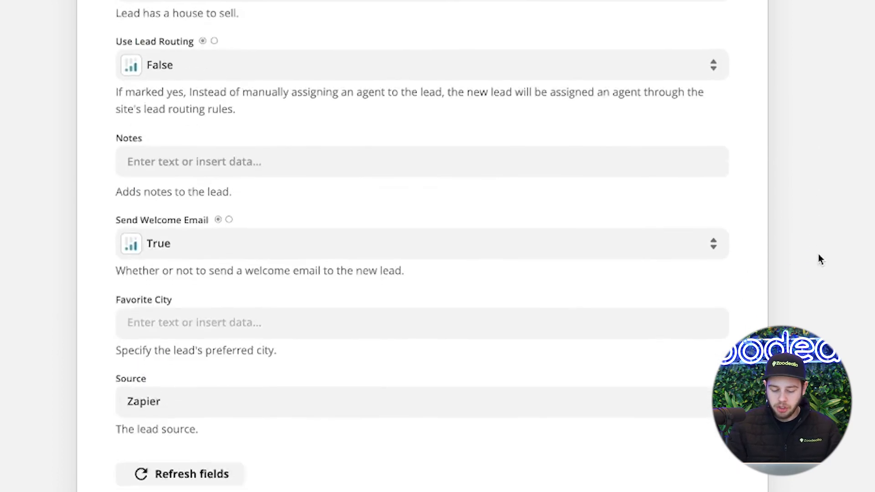
{"action": "scroll", "coordinate": [819, 255], "scroll_direction": "down", "scroll_amount": 3}
{"action": "left_click", "coordinate": [505, 375]}
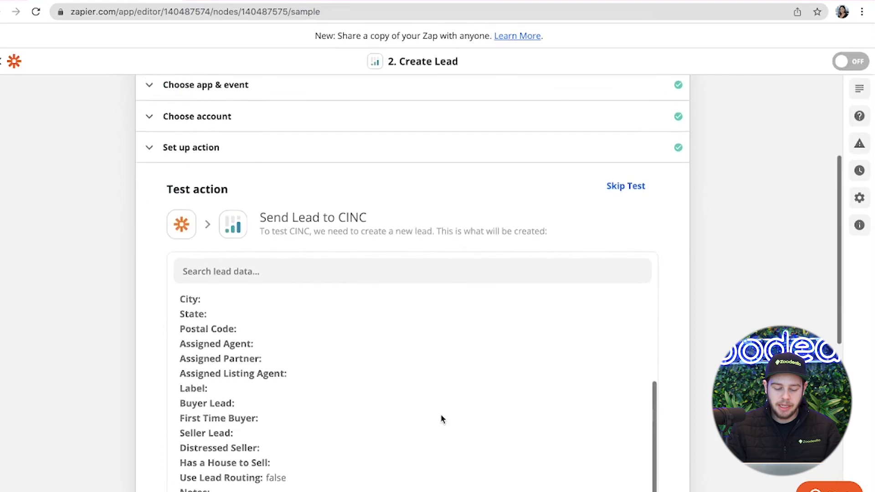
- Review the lead data prepared for the CINC test, including the empty optional fields and the trigger and action steps
{"action": "scroll", "coordinate": [665, 254], "scroll_direction": "down", "scroll_amount": 9}
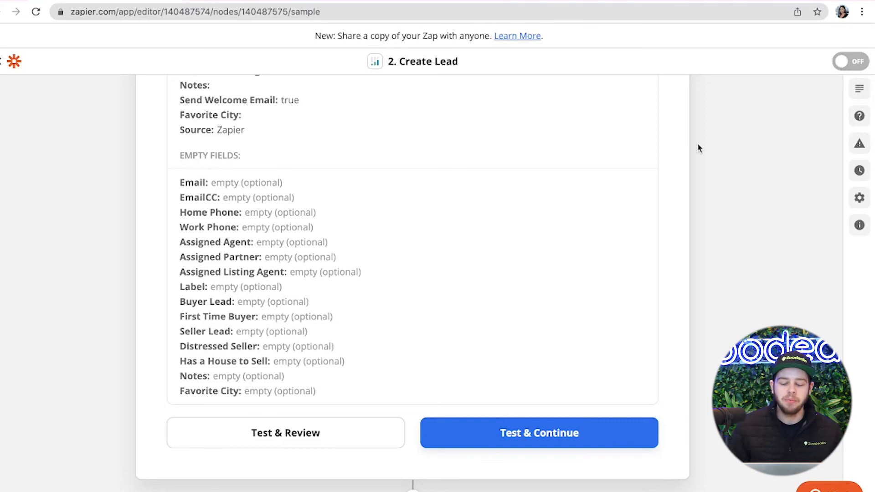
{"action": "scroll", "coordinate": [698, 146], "scroll_direction": "up", "scroll_amount": 7}
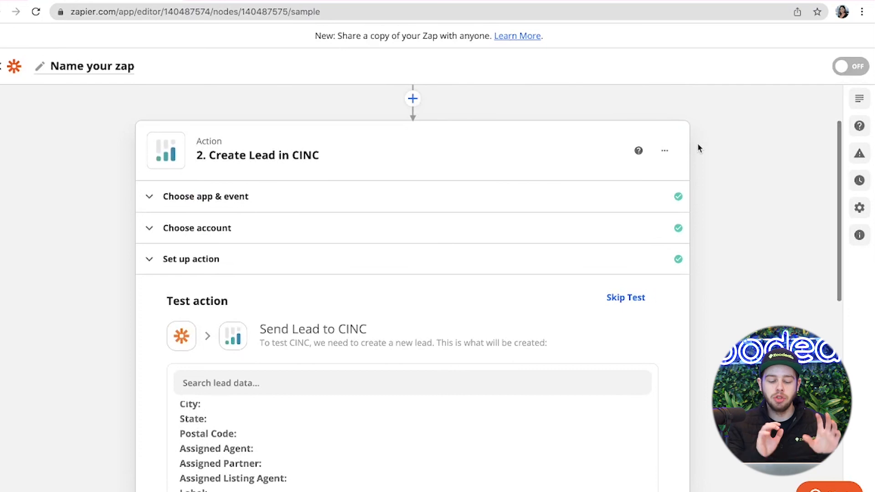
{"action": "scroll", "coordinate": [698, 145], "scroll_direction": "up", "scroll_amount": 2}
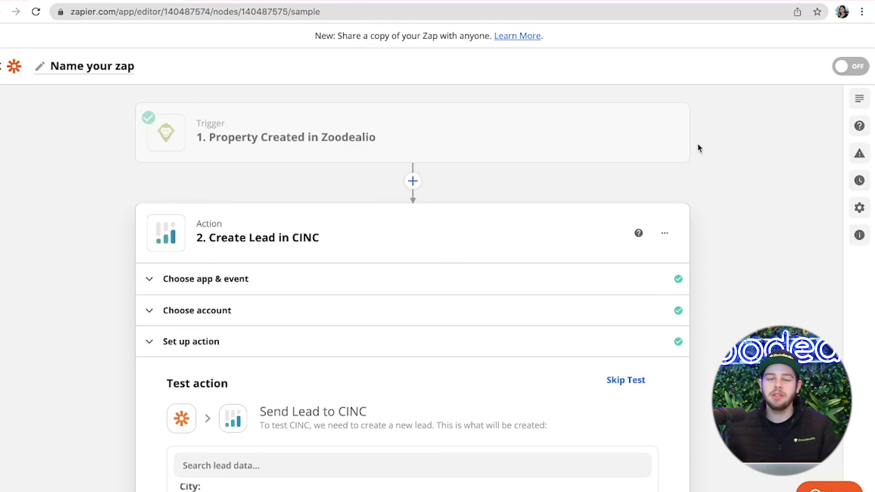
{"action": "scroll", "coordinate": [698, 143], "scroll_direction": "down", "scroll_amount": 5}
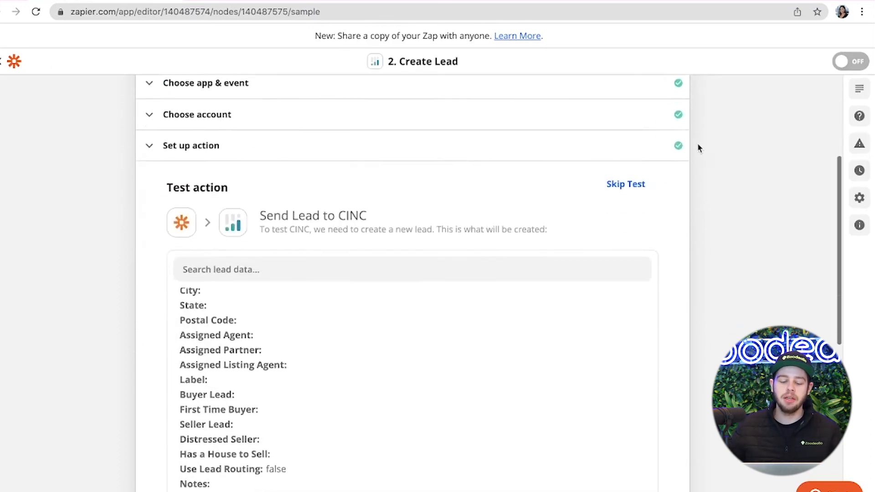
{"action": "scroll", "coordinate": [698, 143], "scroll_direction": "up", "scroll_amount": 3}
{"action": "scroll", "coordinate": [697, 143], "scroll_direction": "down", "scroll_amount": 4}
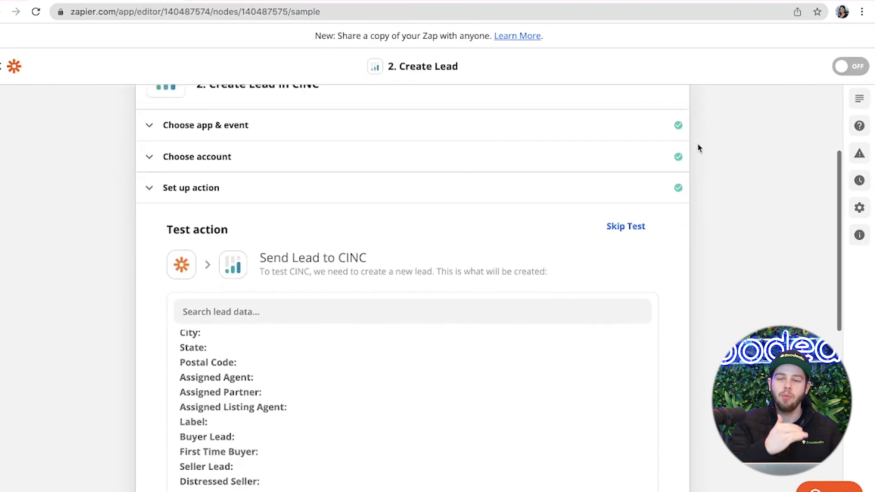